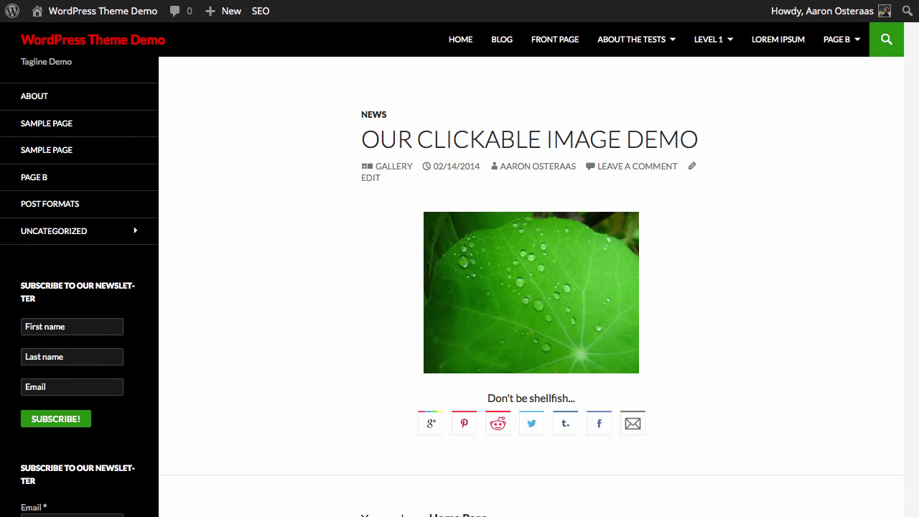
# - Switch from the site's front page to the wp-admin Dashboard through the admin bar site name
pyautogui.click(93, 11)
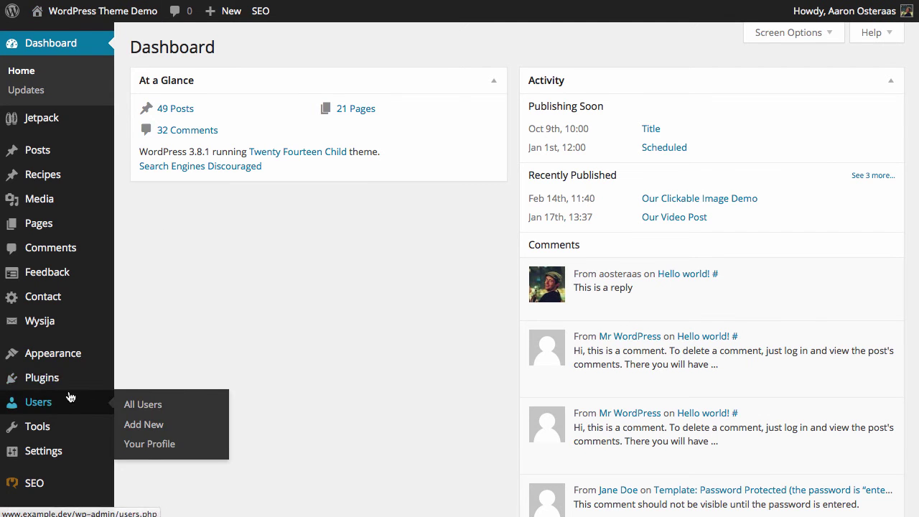
# - Search the plugin directory for 'bbpress' and install the bbPress plugin, confirming the prompt
pyautogui.moveTo(29, 377)
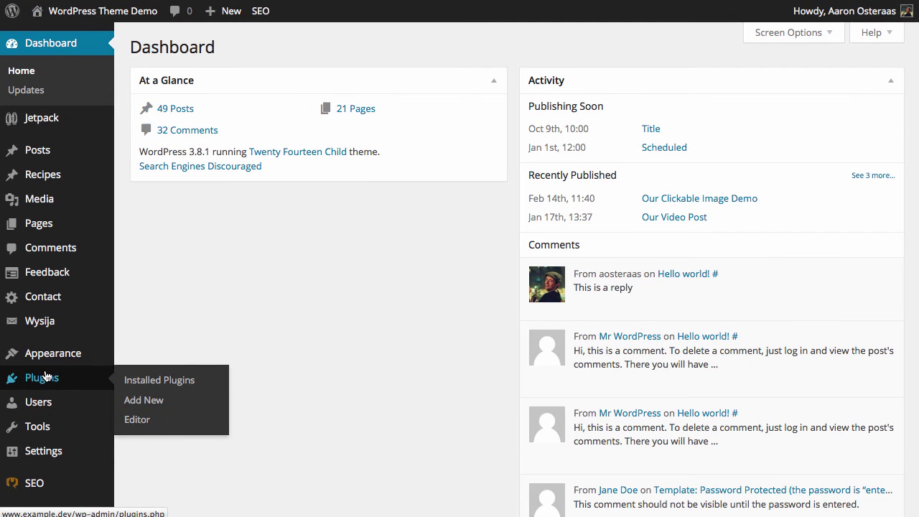
pyautogui.click(132, 407)
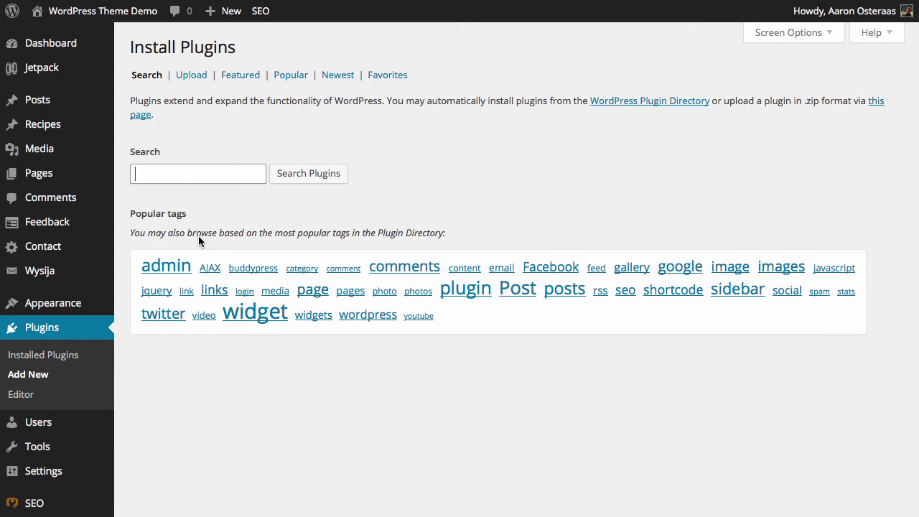
pyautogui.write('bb')
pyautogui.press('Down')
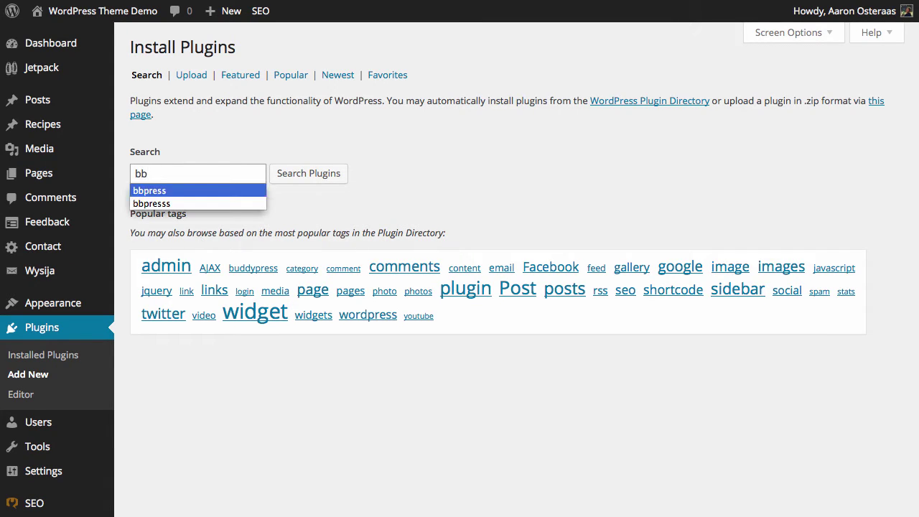
pyautogui.press('Return')
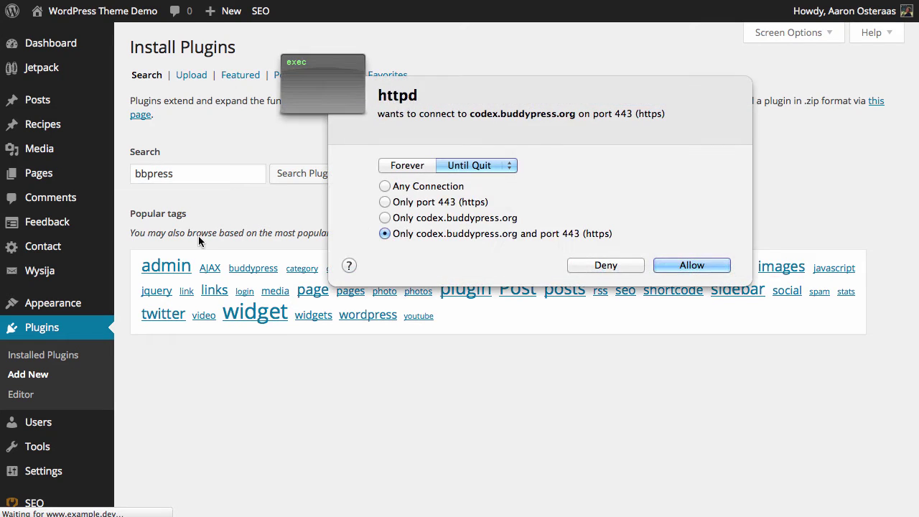
pyautogui.press('Return')
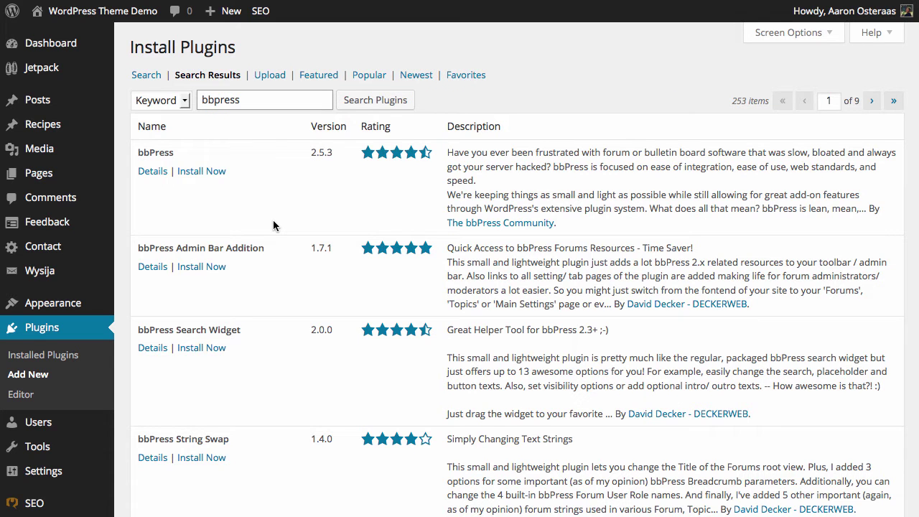
pyautogui.click(198, 171)
pyautogui.click(507, 223)
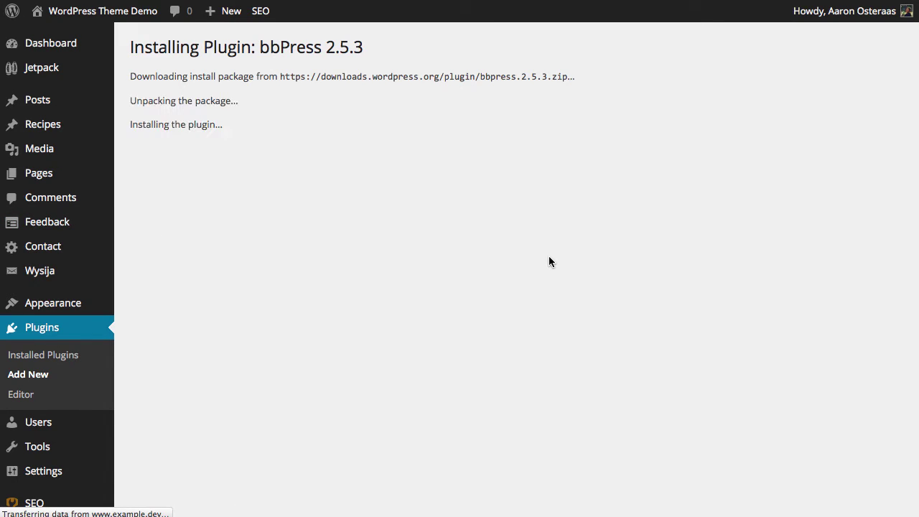
# - Activate bbPress 2.5.3 to reach its 'Welcome to bbPress 2.5.3' page
pyautogui.click(148, 172)
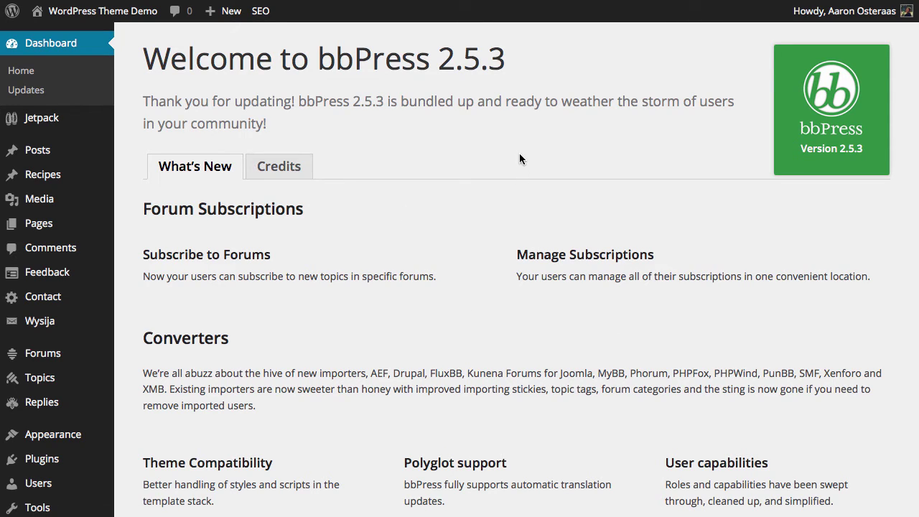
pyautogui.scroll(-3, 534, 168)
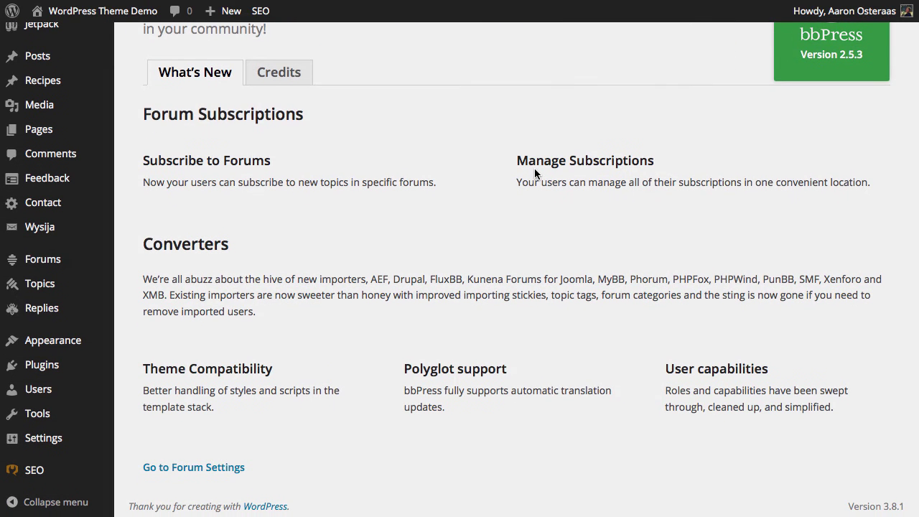
pyautogui.scroll(3, 476, 240)
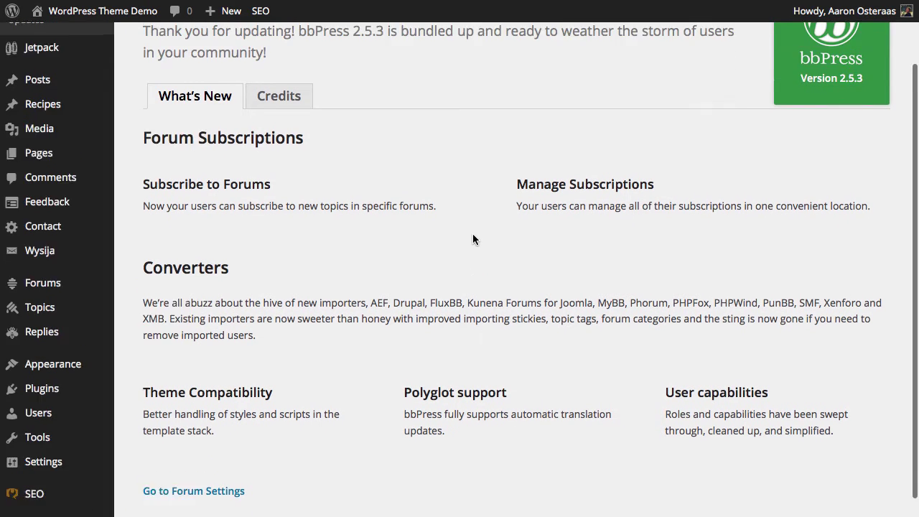
pyautogui.scroll(-3, 369, 231)
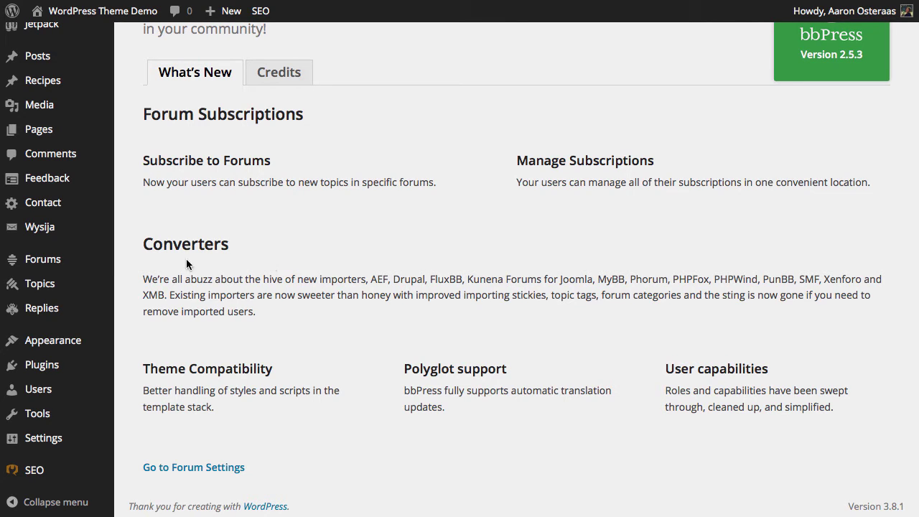
pyautogui.moveTo(22, 268)
pyautogui.moveTo(23, 288)
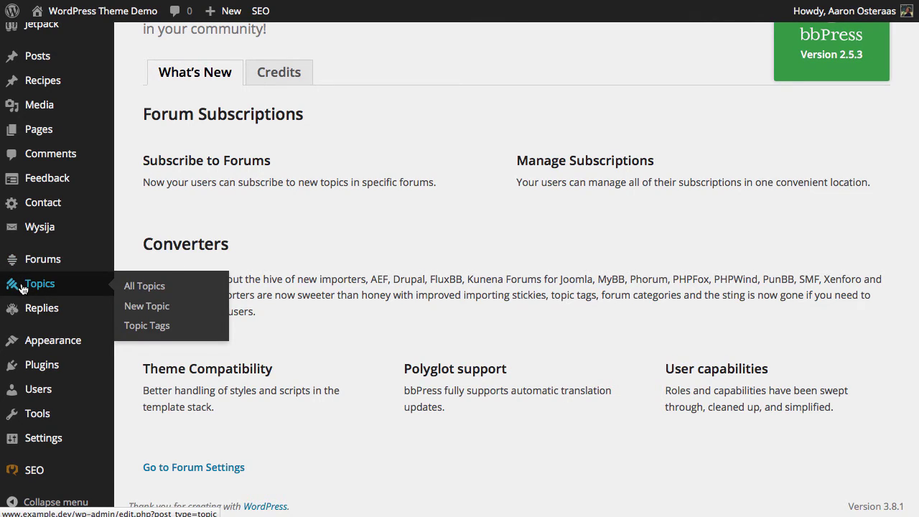
pyautogui.moveTo(24, 307)
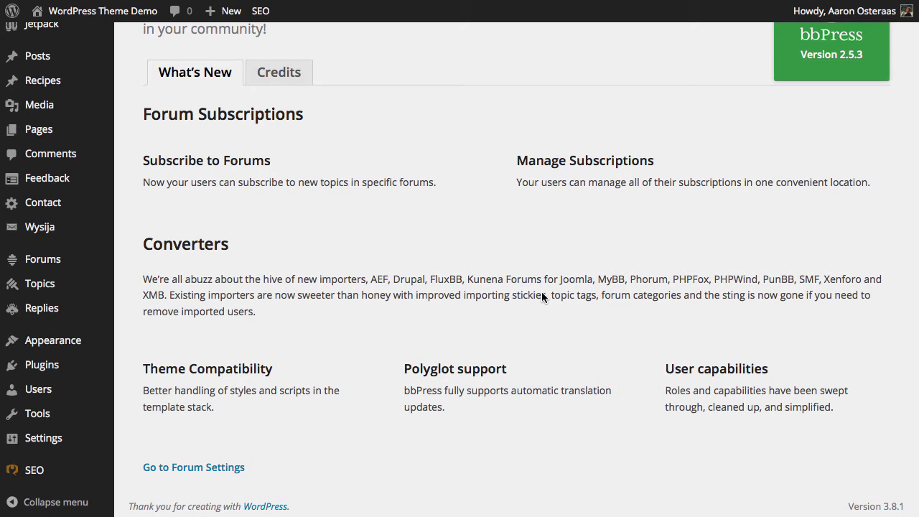
# - Open the Forum Settings and keep the Auto role for registered visitors at Participant
pyautogui.moveTo(87, 446)
pyautogui.click(185, 469)
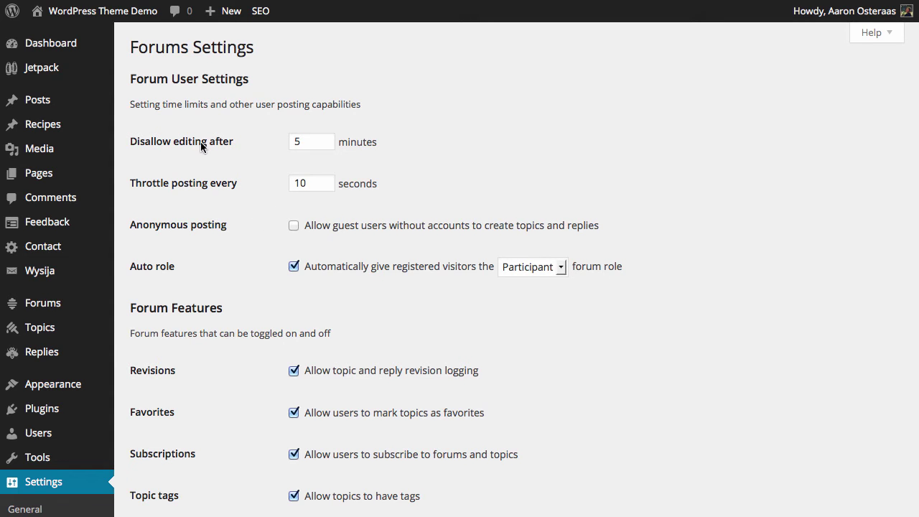
pyautogui.scroll(-5, 200, 141)
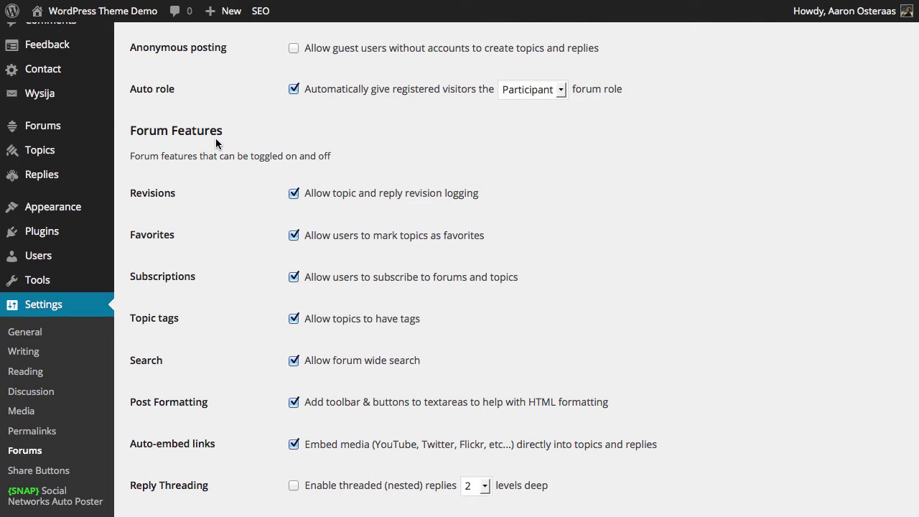
pyautogui.click(563, 90)
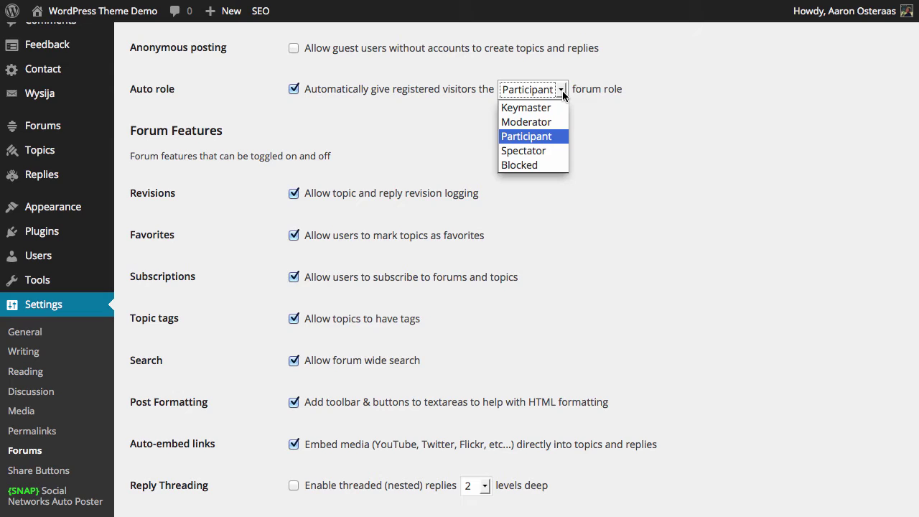
pyautogui.click(562, 91)
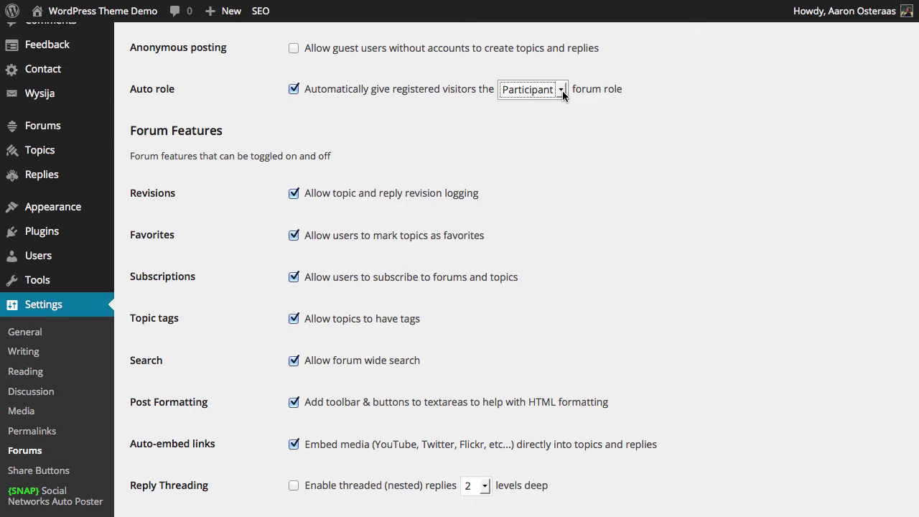
# - Enable threaded (nested) replies with the depth left at 2 levels
pyautogui.scroll(-3, 236, 172)
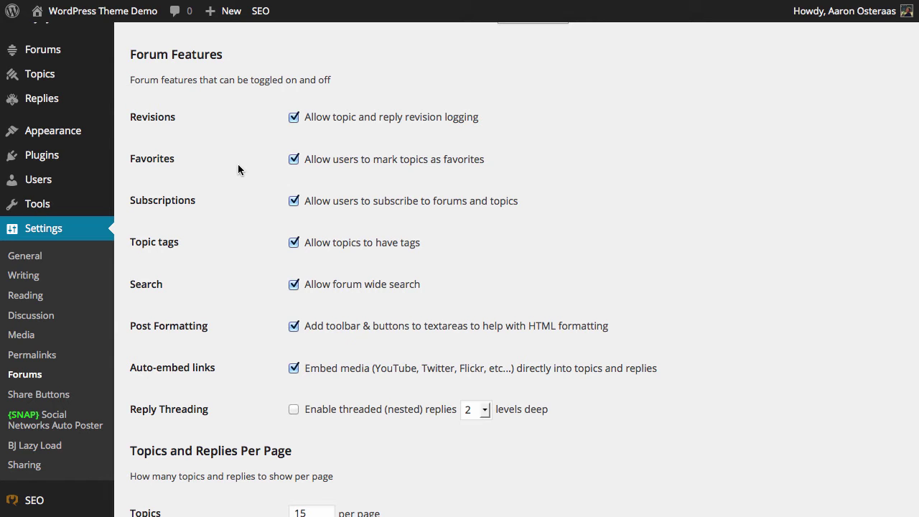
pyautogui.scroll(-5, 238, 169)
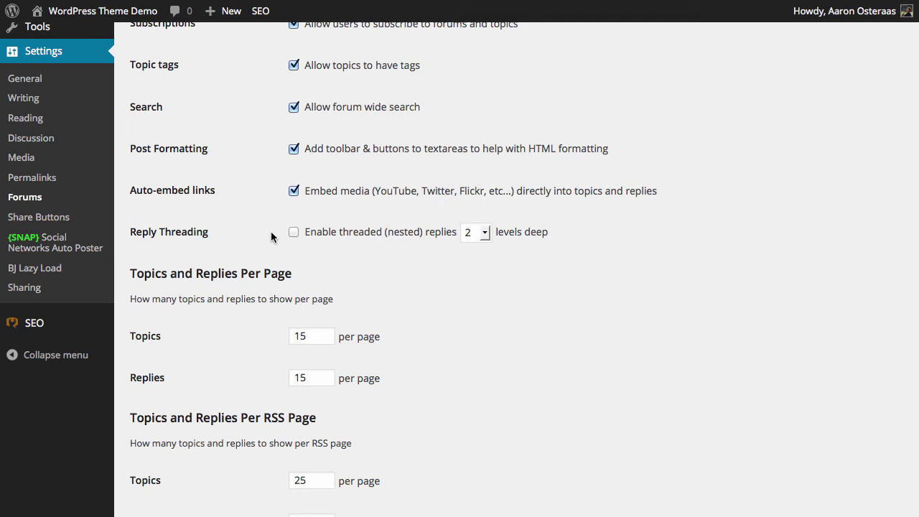
pyautogui.click(319, 236)
pyautogui.click(479, 237)
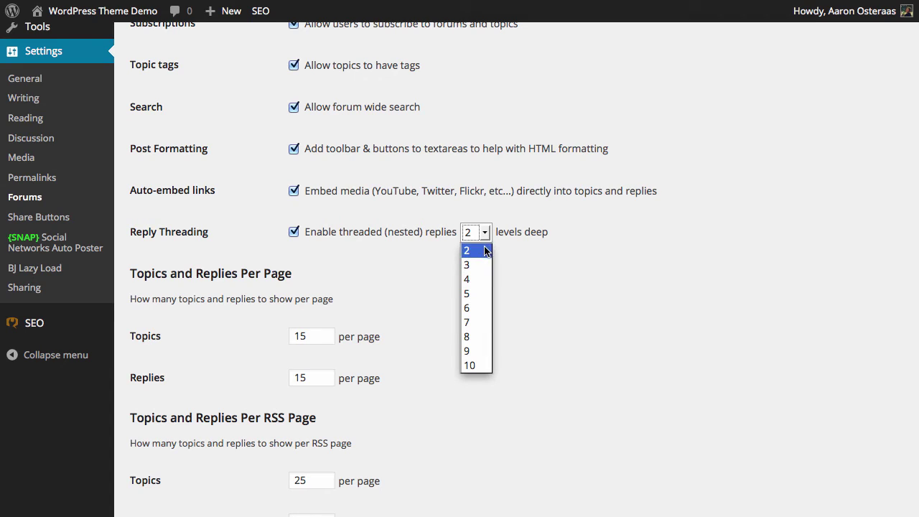
pyautogui.click(484, 247)
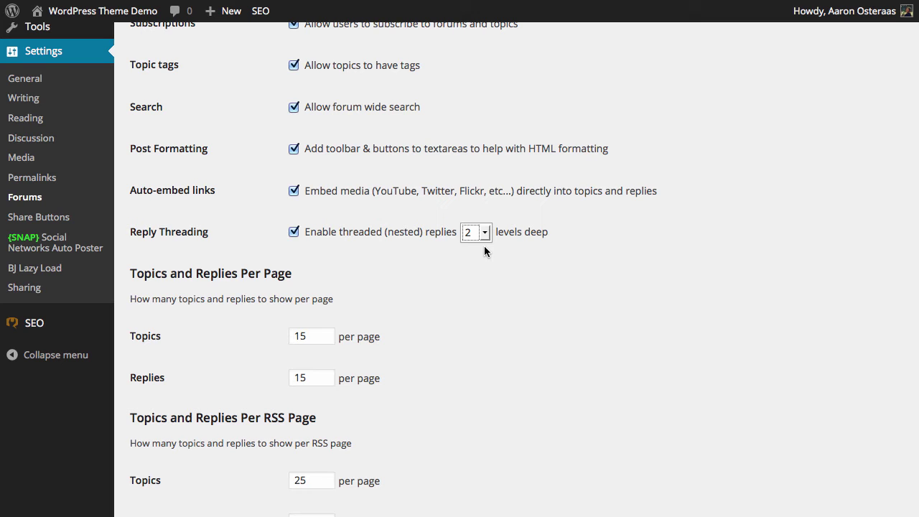
# - Keep the 'Forum root should show' option set to Forum Index
pyautogui.scroll(-5, 484, 246)
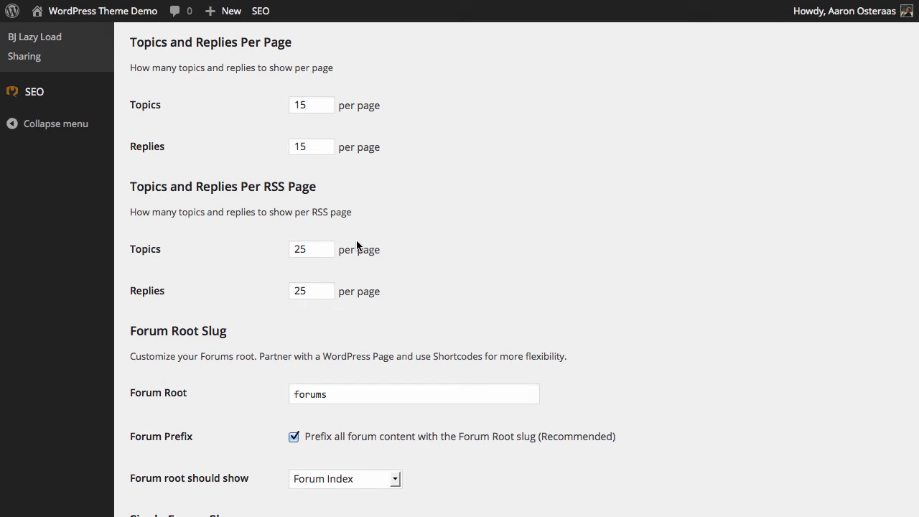
pyautogui.scroll(-6, 464, 235)
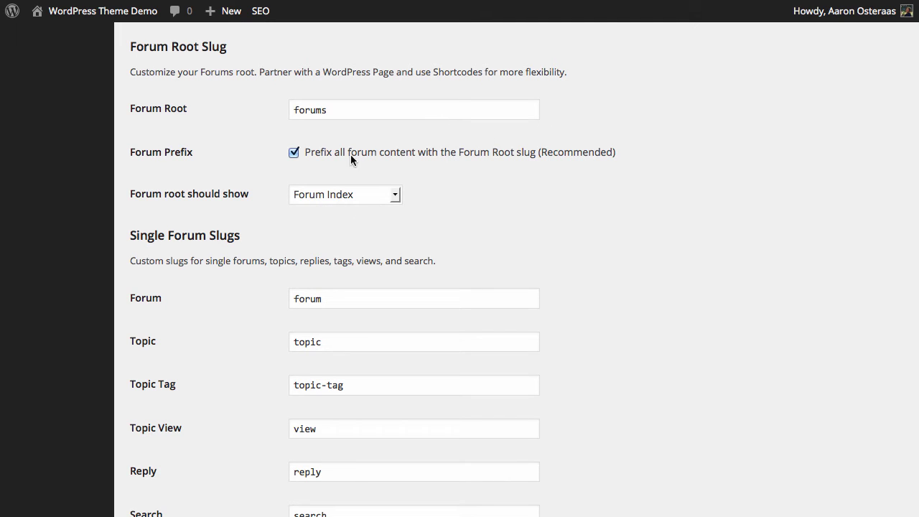
pyautogui.click(318, 194)
pyautogui.click(460, 192)
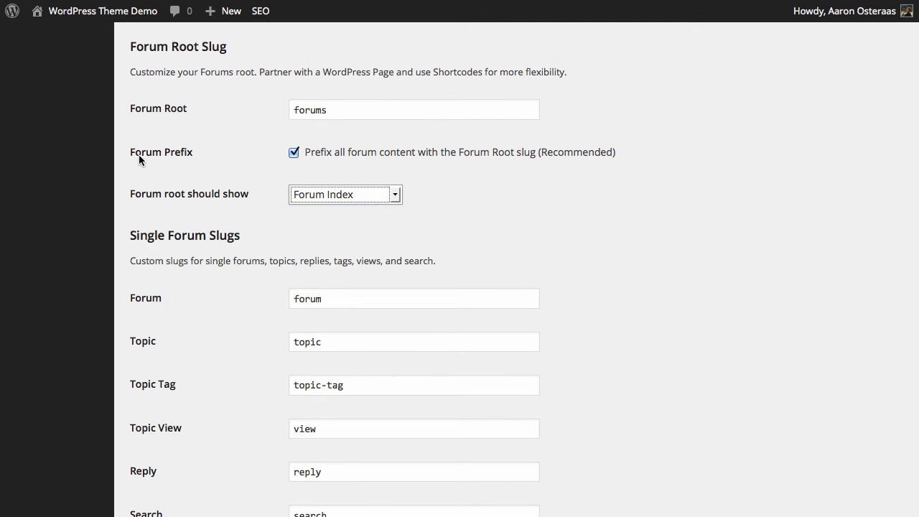
# - Save the Forums settings until 'Settings saved.' is confirmed
pyautogui.scroll(-4, 139, 153)
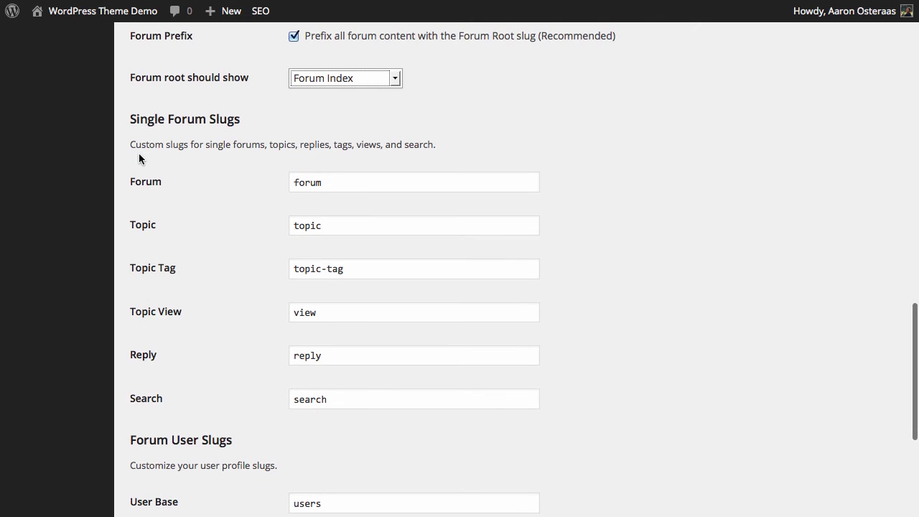
pyautogui.scroll(-5, 205, 139)
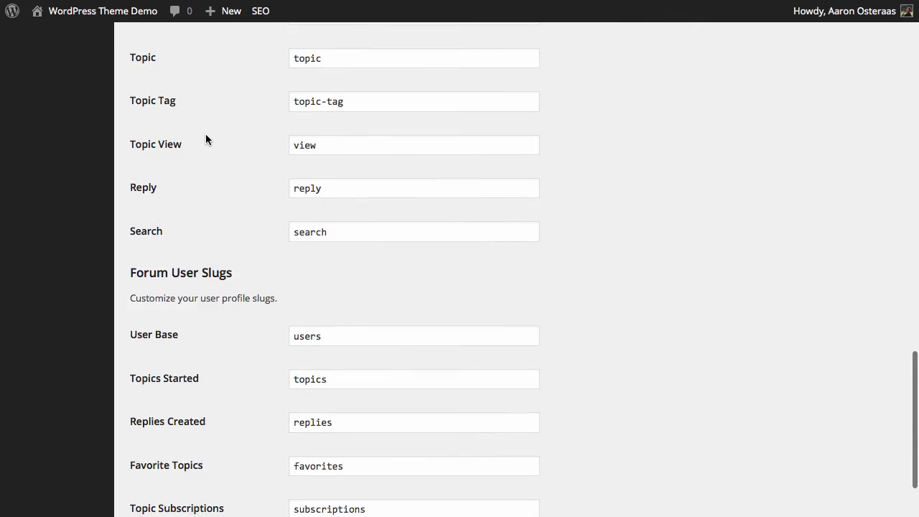
pyautogui.scroll(-2, 205, 139)
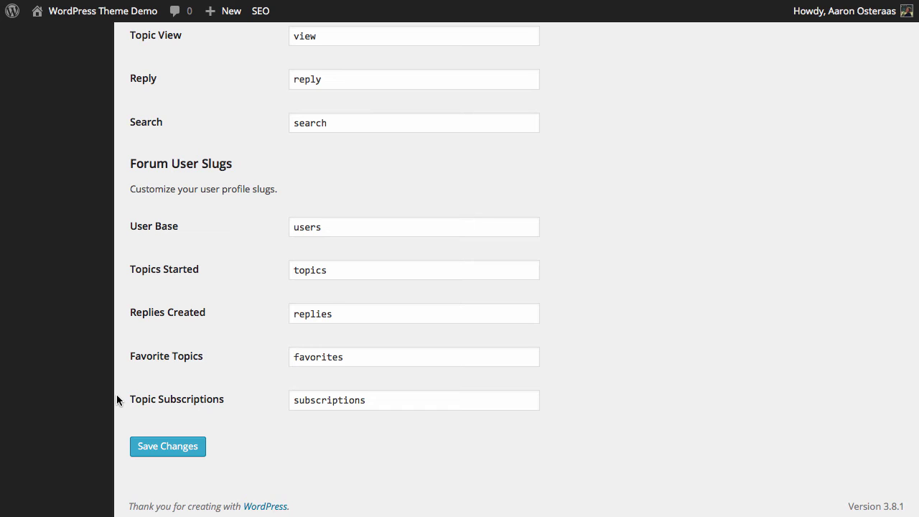
pyautogui.click(141, 447)
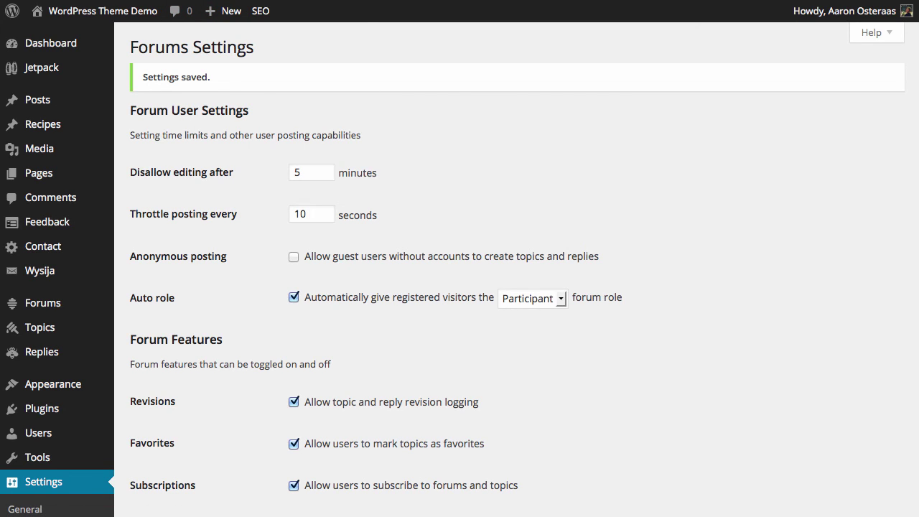
# - Load example.dev/forums and open 'Our Test Forum' to view its topic list
pyautogui.write('forums')
pyautogui.press('Return')
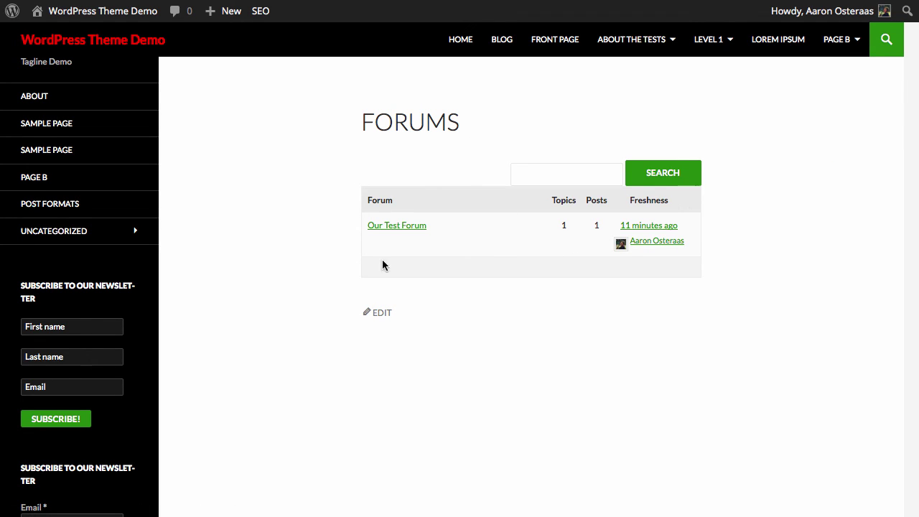
pyautogui.click(424, 225)
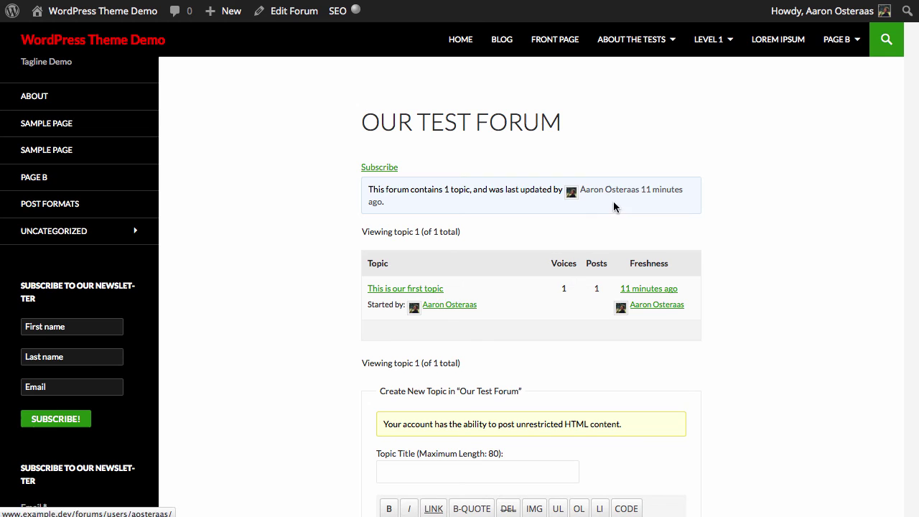
pyautogui.moveTo(552, 188); pyautogui.dragTo(370, 186)
pyautogui.click(350, 198)
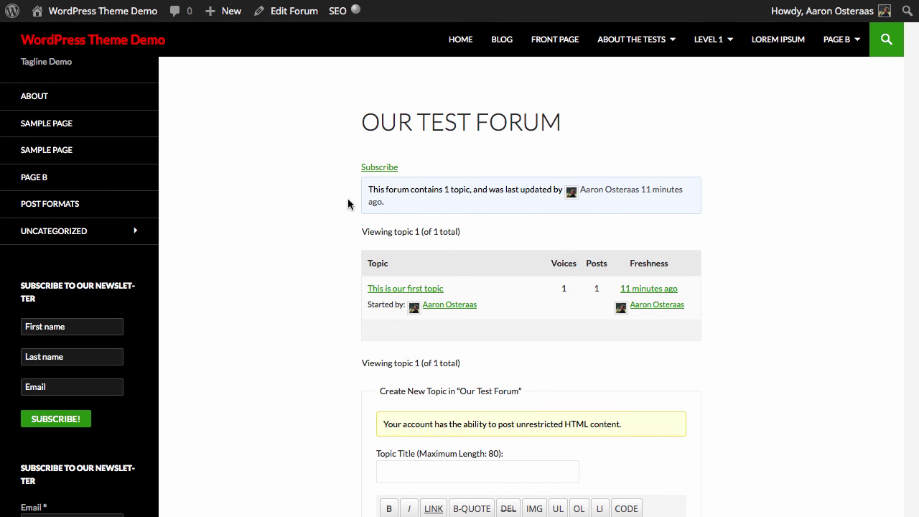
pyautogui.scroll(-3, 351, 198)
pyautogui.click(498, 383)
pyautogui.scroll(-4, 325, 299)
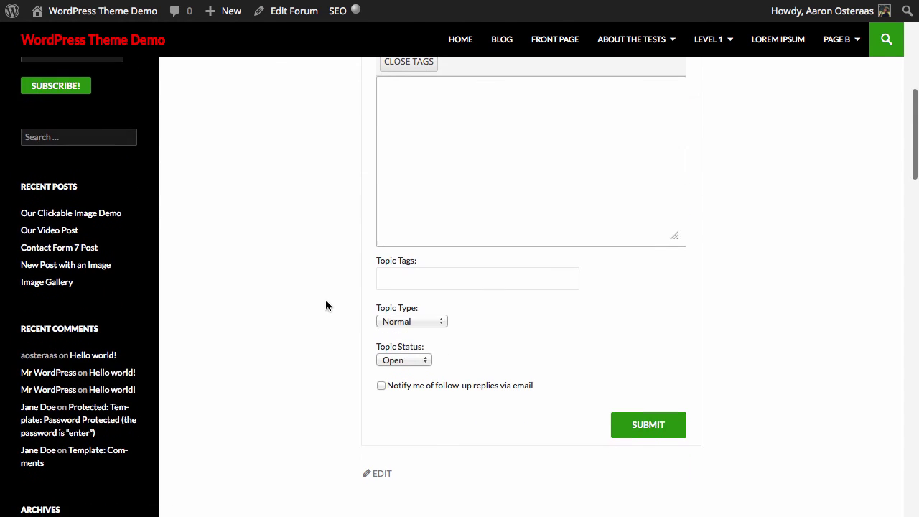
pyautogui.scroll(5, 326, 299)
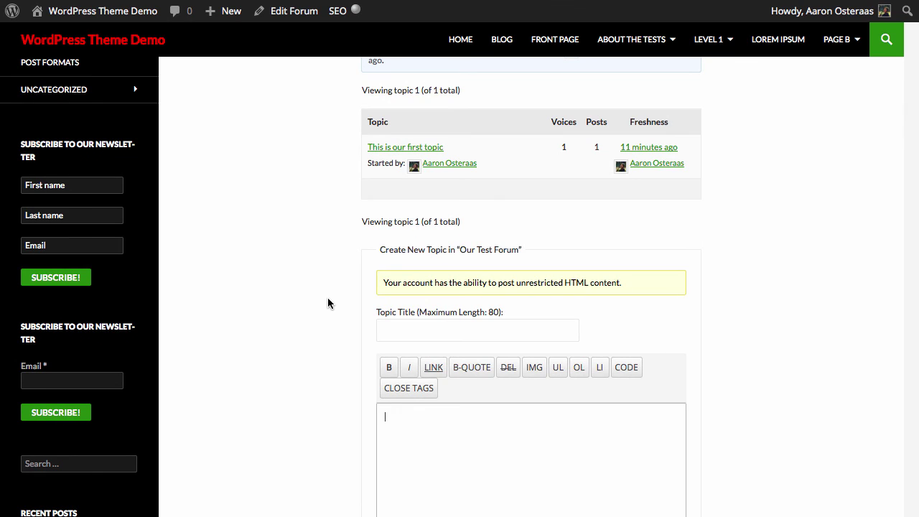
# - Reply 'This is an example of threaded replying.' to the first post of 'This is our first topic'
pyautogui.click(399, 148)
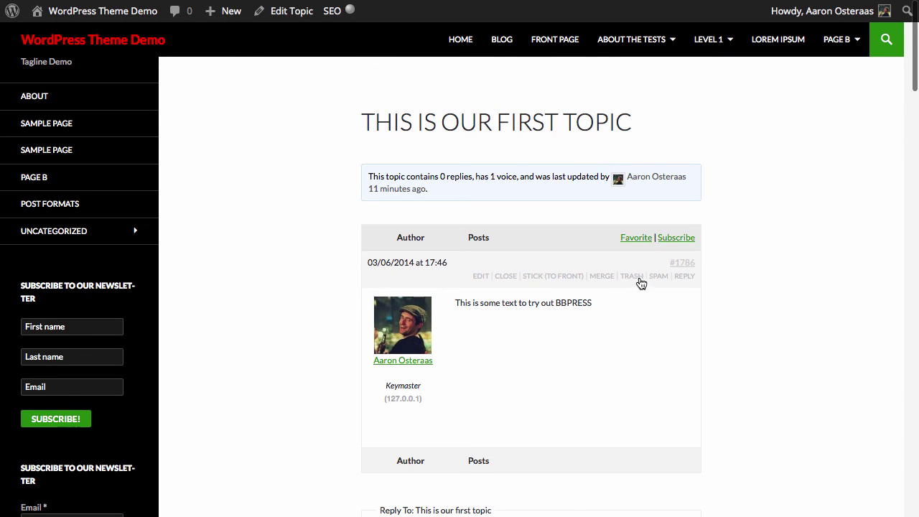
pyautogui.click(682, 276)
pyautogui.write('This')
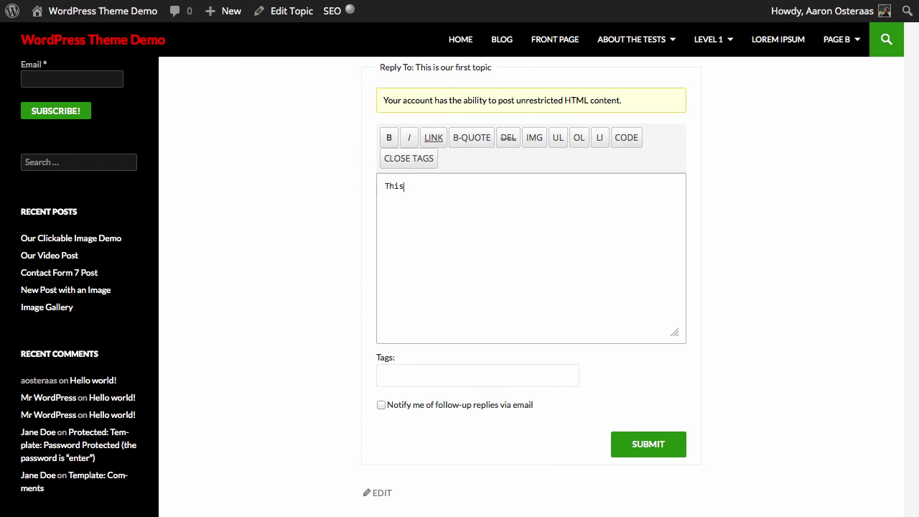
pyautogui.write(' is an example of threaded replying.')
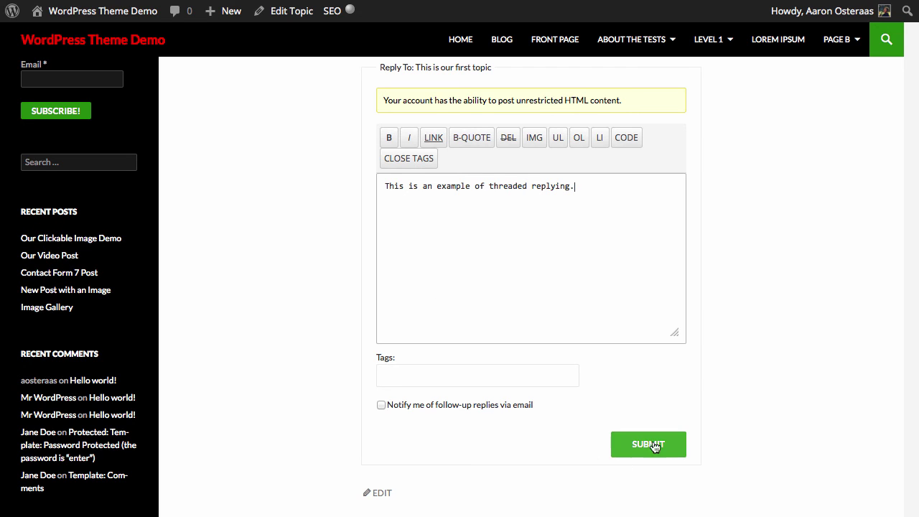
pyautogui.click(652, 443)
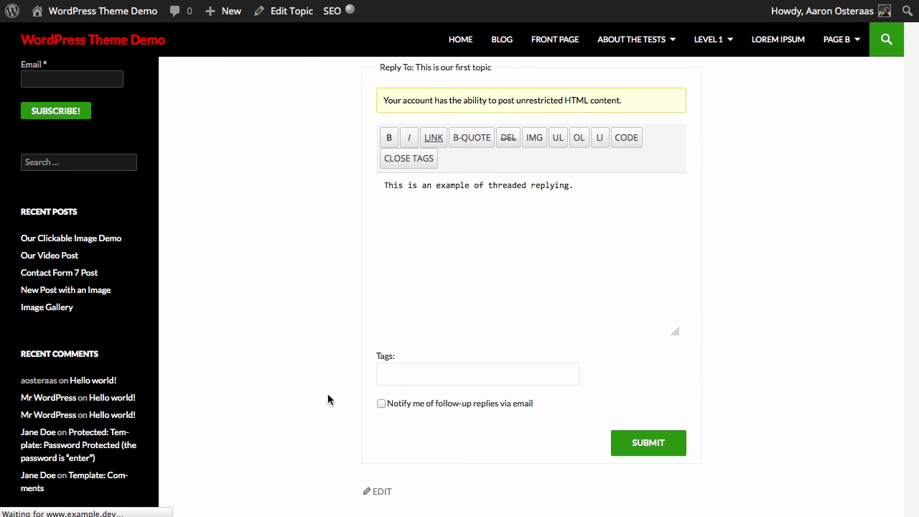